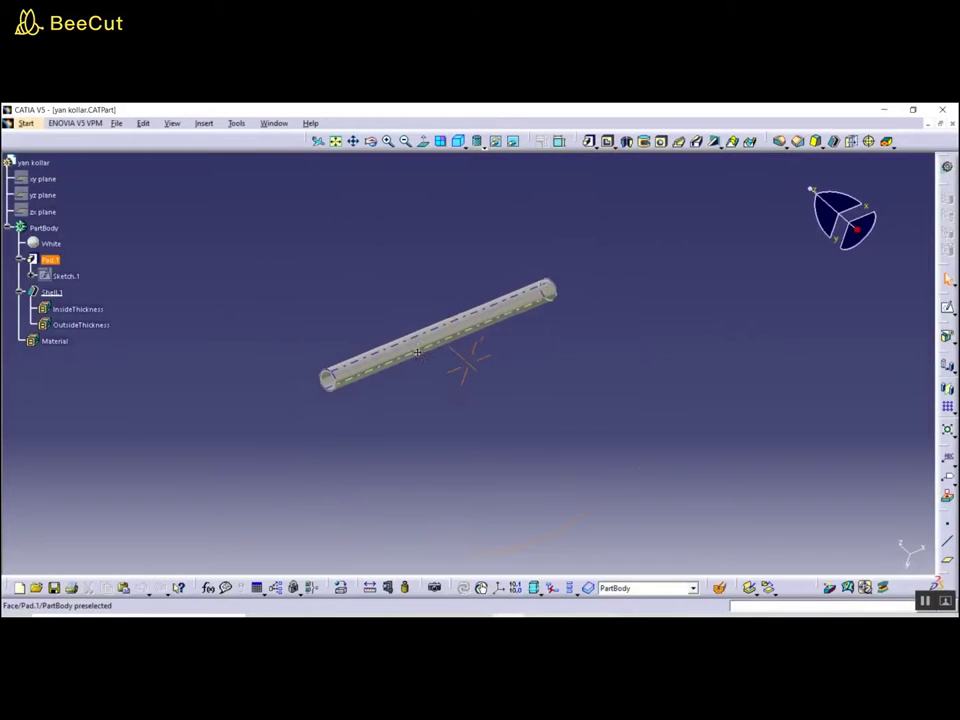
Bring the Laptop Stand assembly forward and orbit it to see how the pipes join
left_click(274, 123)
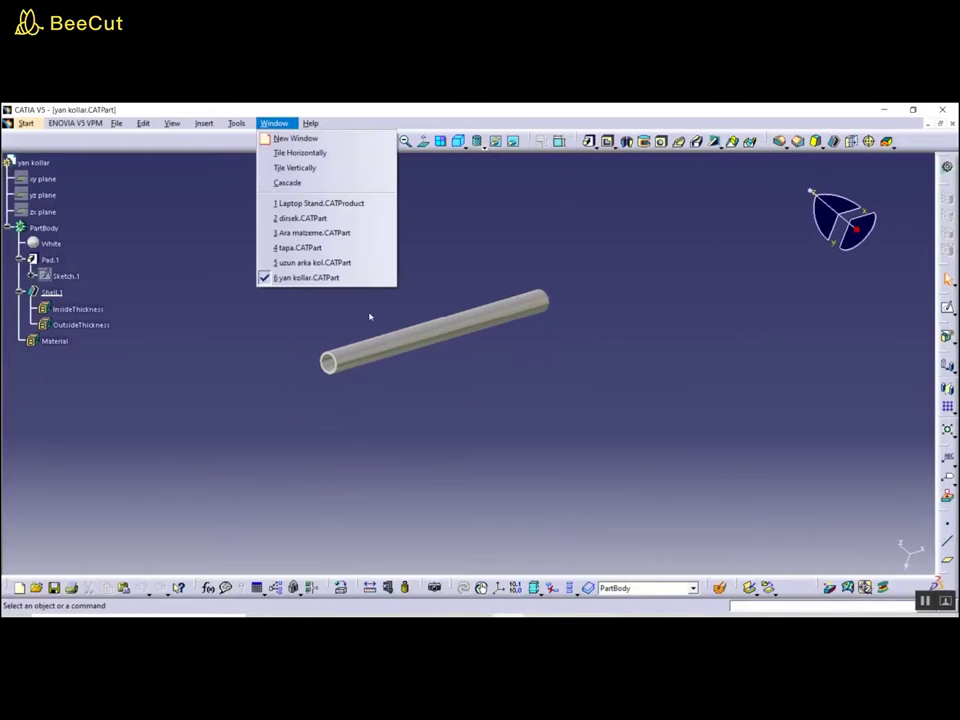
left_click(310, 203)
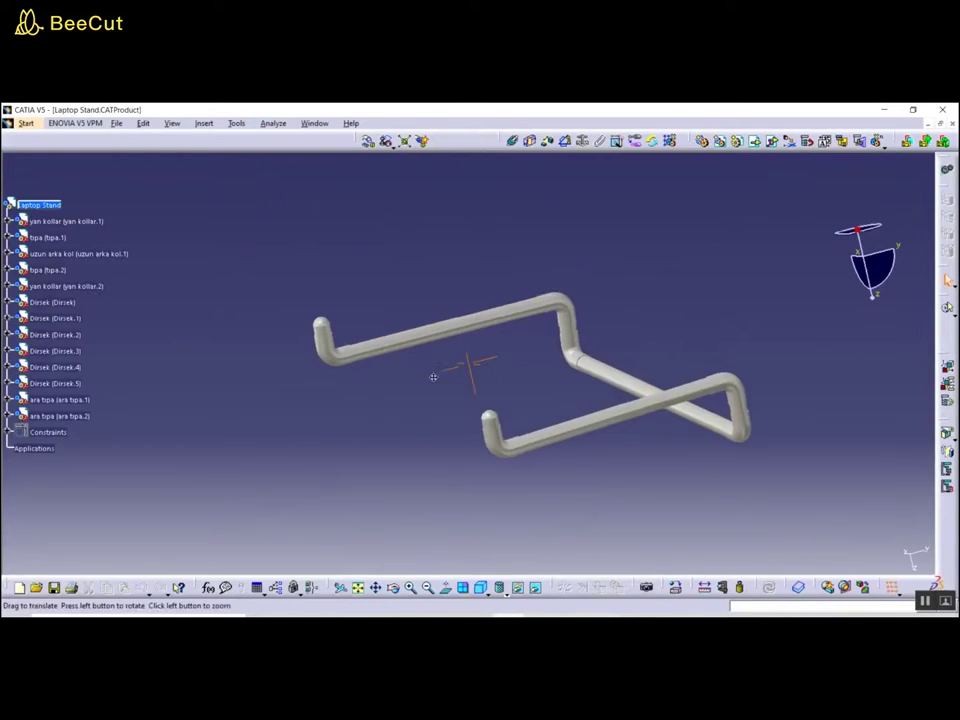
middle_click_drag(433, 377, 369, 381)
mouse_move(510, 469)
middle_mouse_down()
mouse_move(531, 456)
mouse_move(441, 481)
middle_mouse_up()
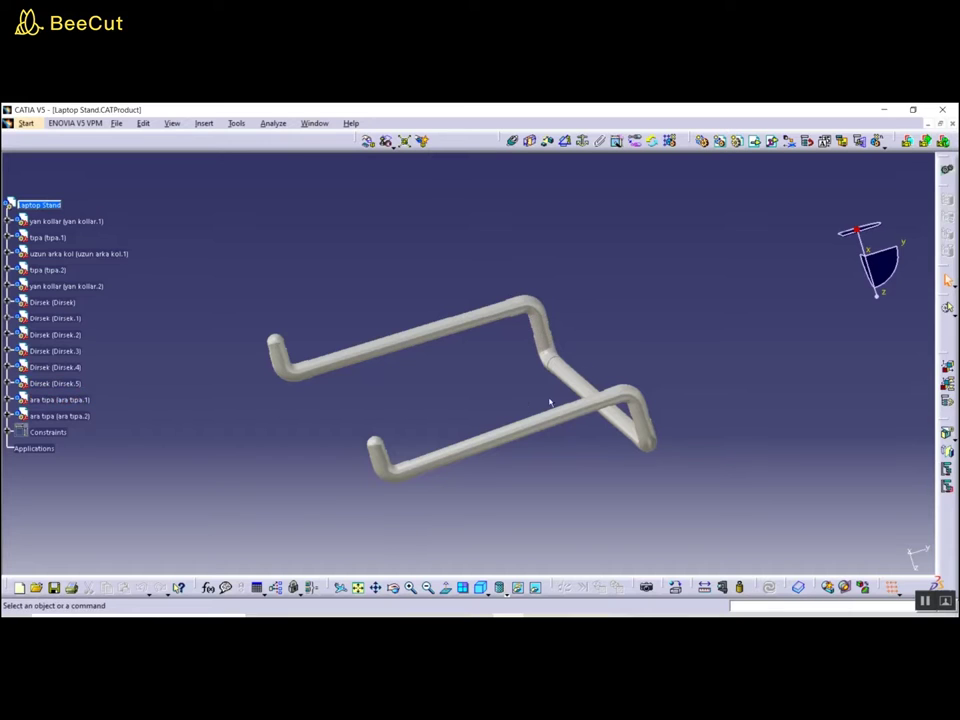
mouse_move(455, 408)
middle_mouse_down()
mouse_move(487, 418)
mouse_move(514, 403)
mouse_move(494, 413)
middle_mouse_up()
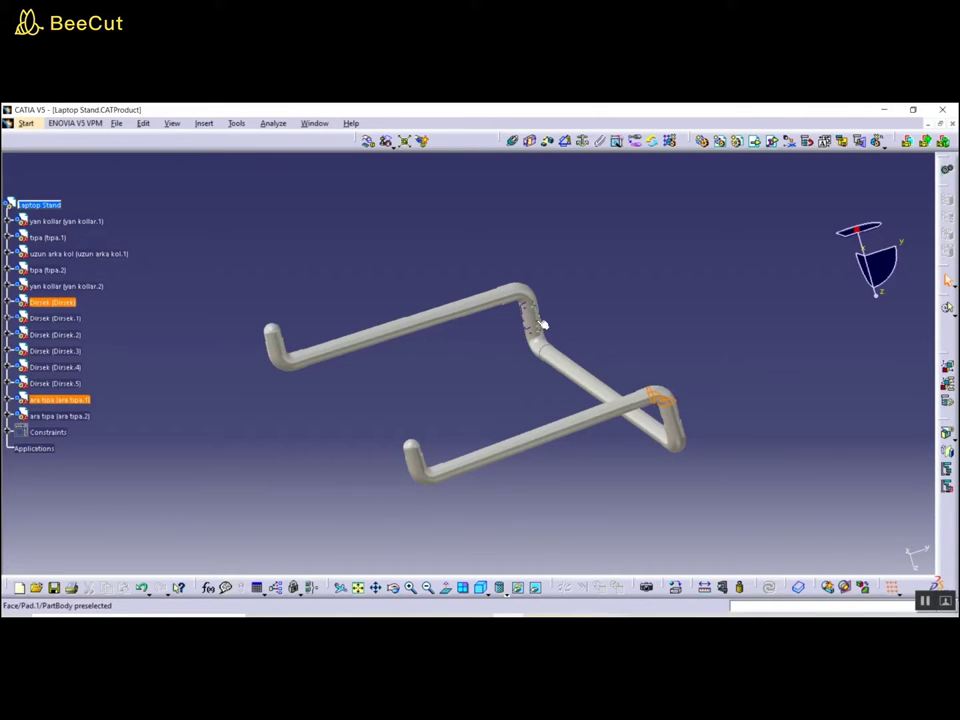
left_click(684, 426)
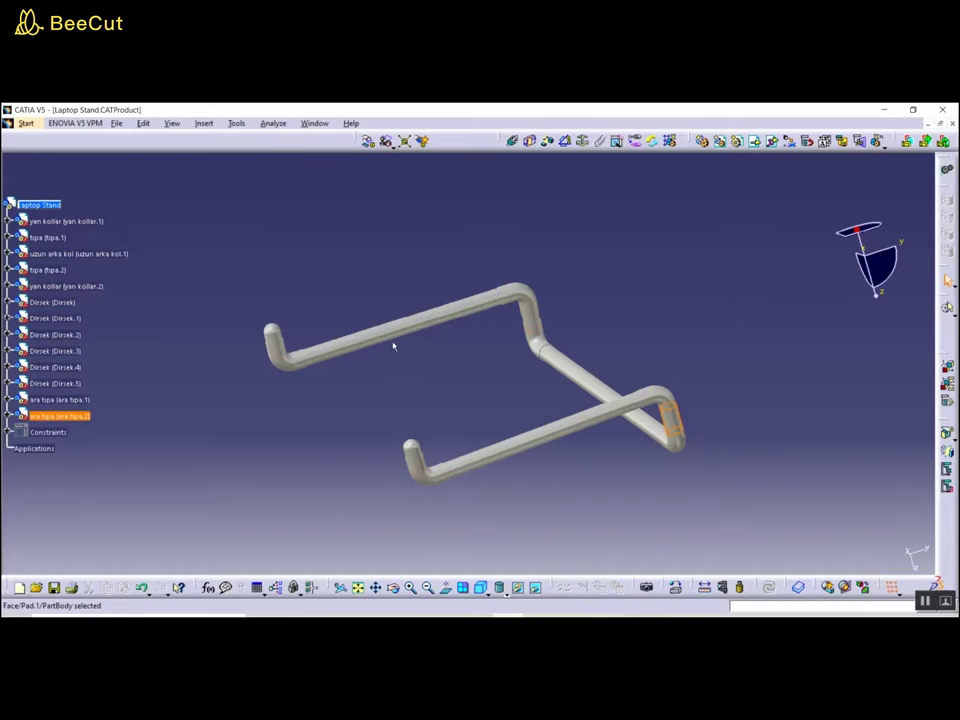
key("Escape")
left_click(540, 440)
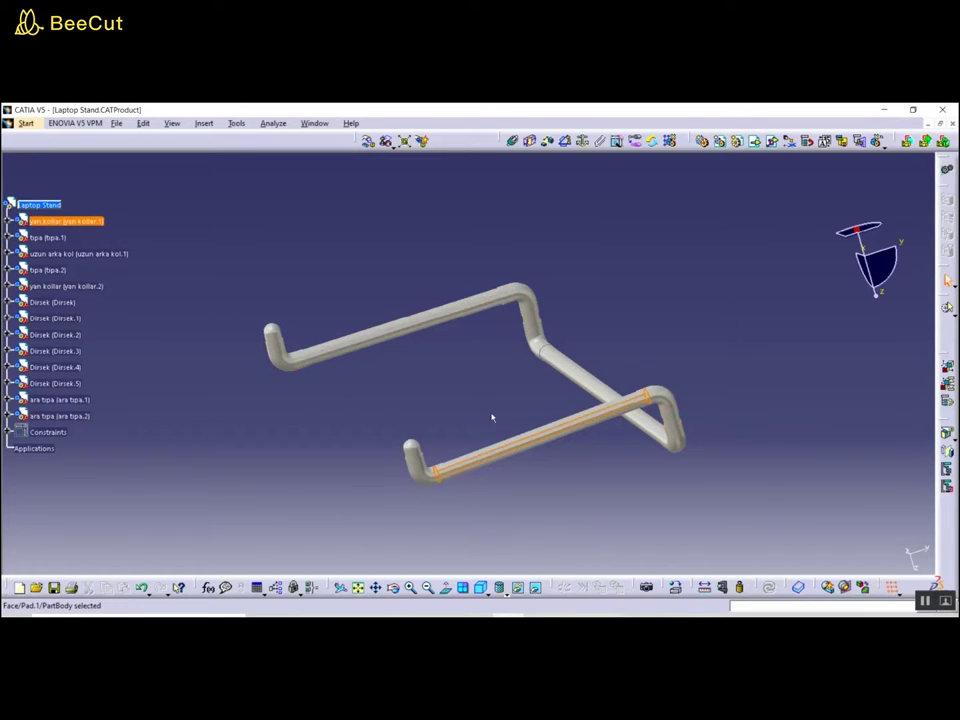
left_click(418, 324)
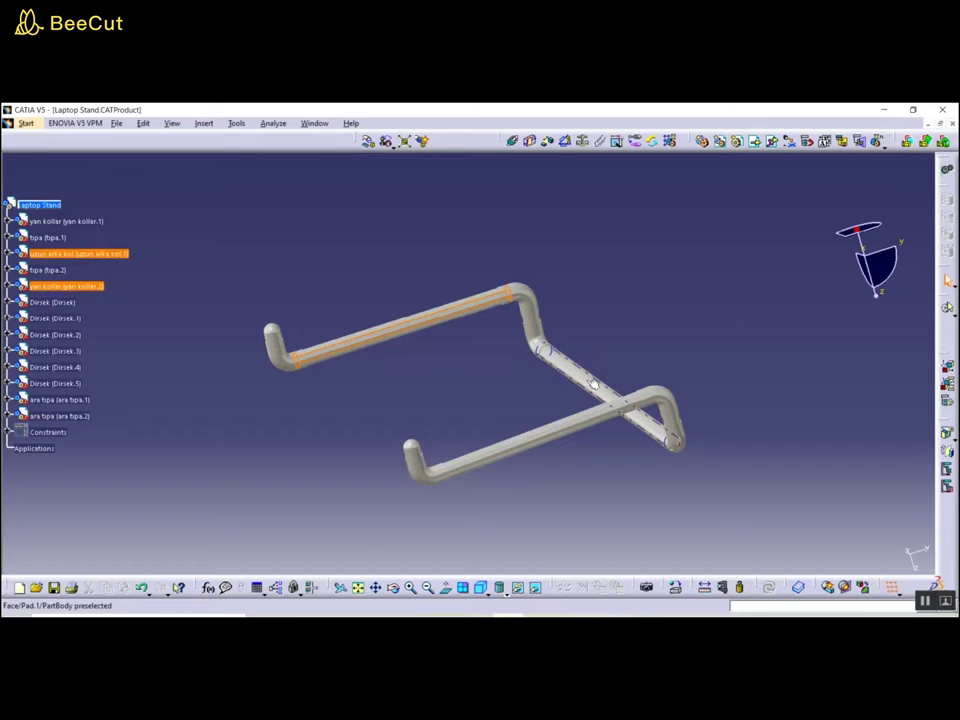
key("Escape")
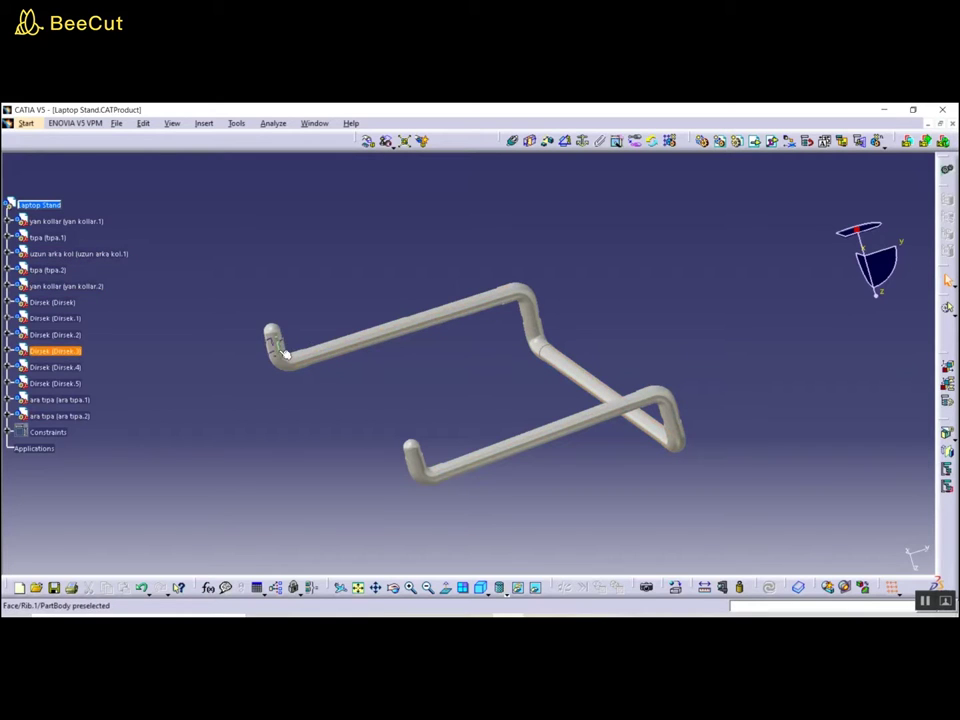
left_click(284, 347)
left_click(422, 464)
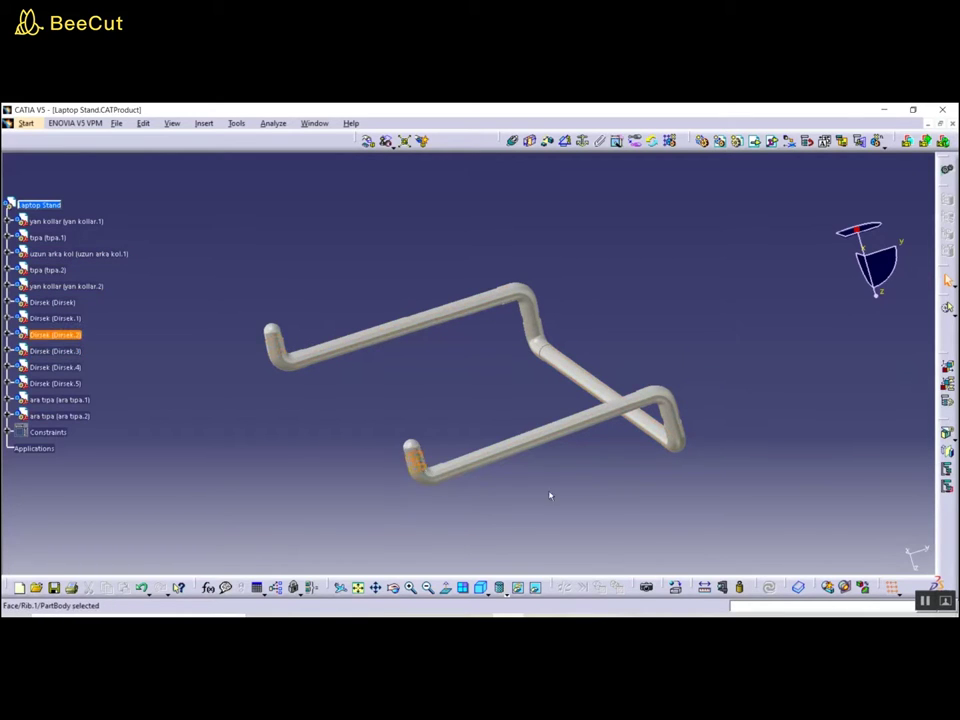
left_click(551, 495)
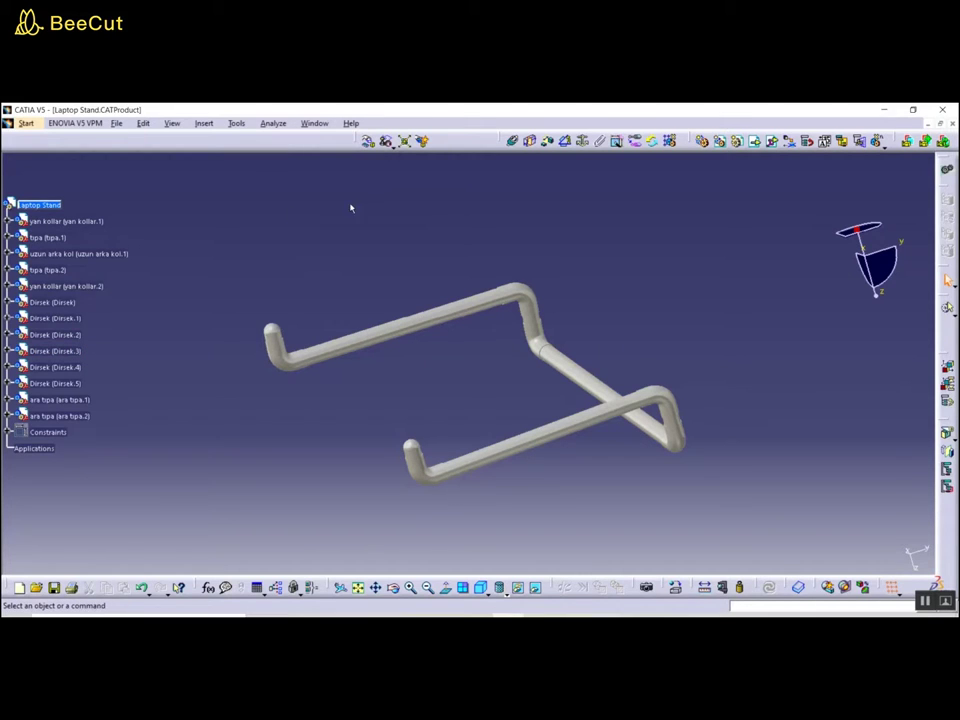
Show the dirsek elbow part and rotate it to reveal both hollow open ends
left_click(314, 123)
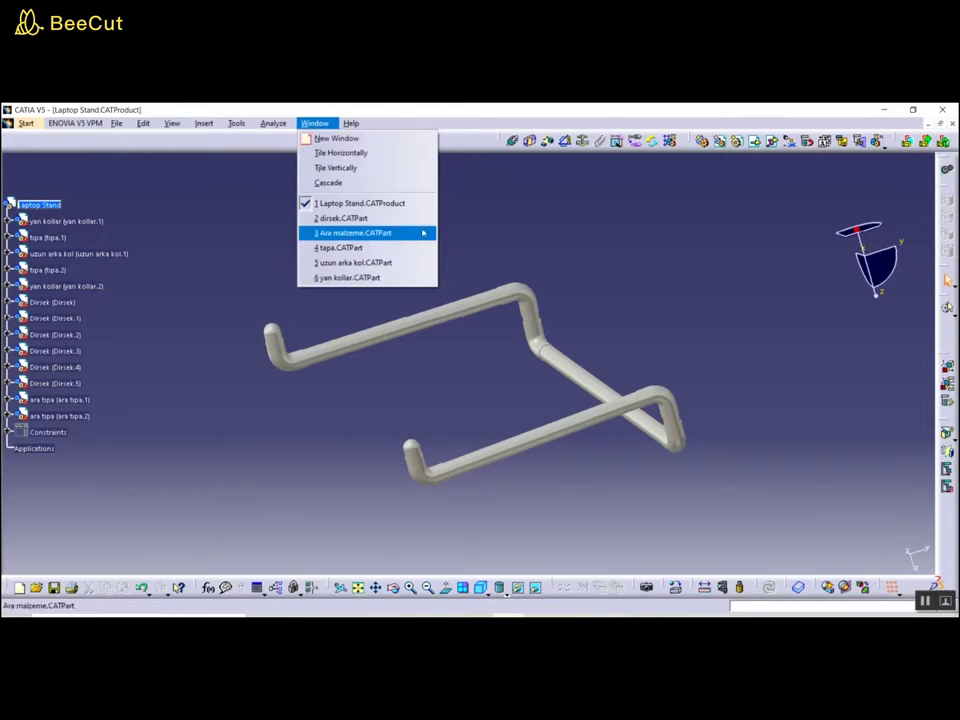
left_click(386, 217)
mouse_move(497, 369)
middle_mouse_down()
mouse_move(471, 378)
mouse_move(459, 411)
mouse_move(469, 399)
middle_mouse_up()
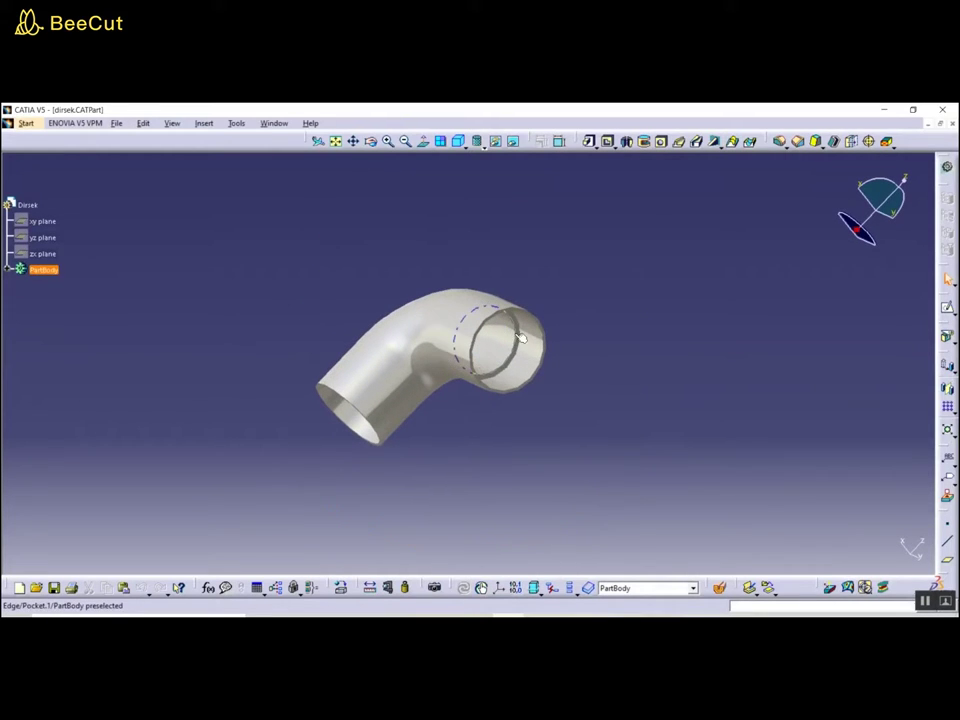
middle_click_drag(580, 390, 570, 399)
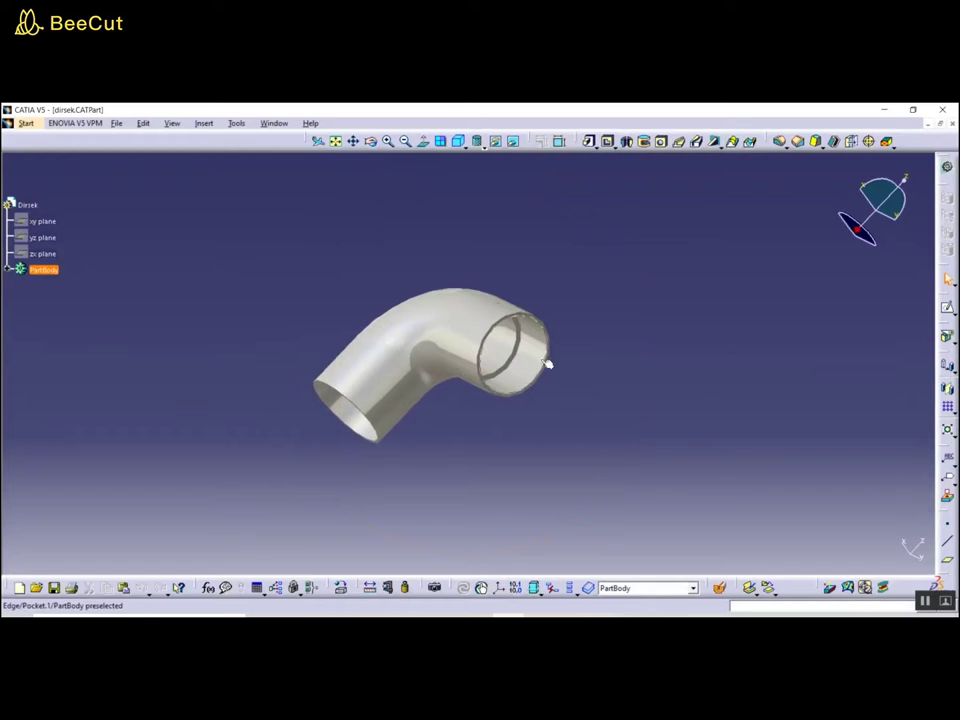
middle_click_drag(369, 324, 240, 332)
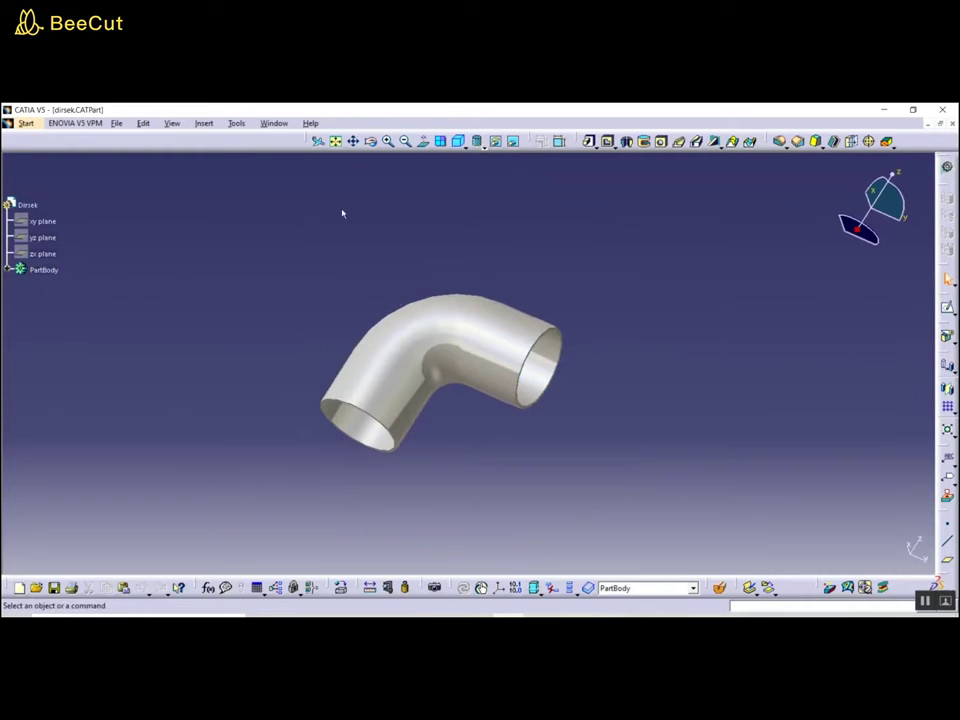
left_click(274, 123)
On the Ara malzeme spacer, confirm Pad.1 is 30 mm long without changing it
left_click(305, 233)
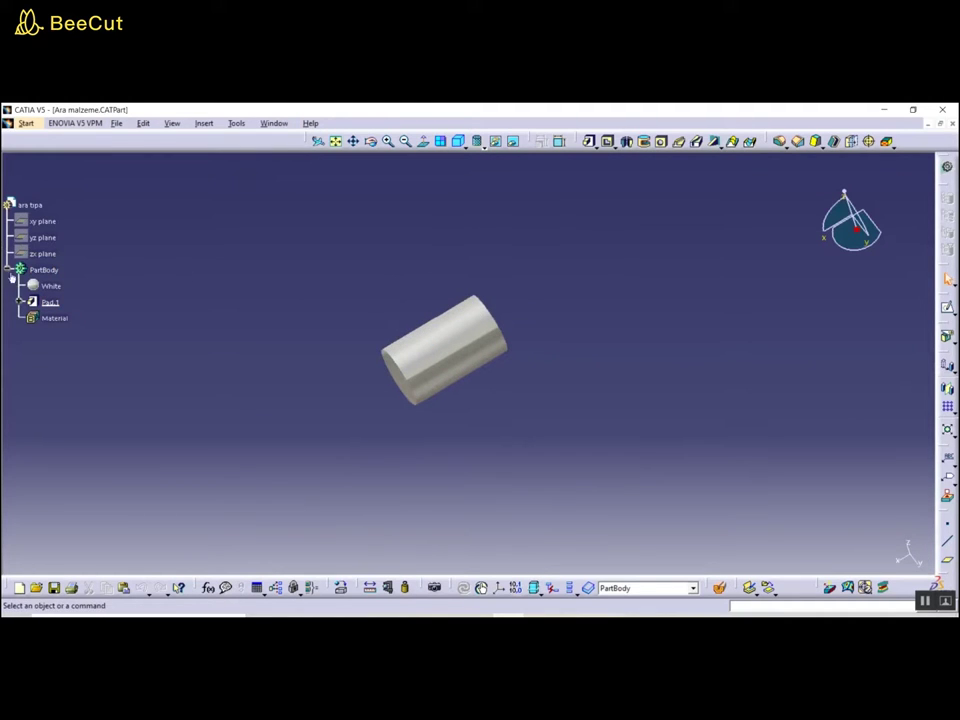
double_click(50, 300)
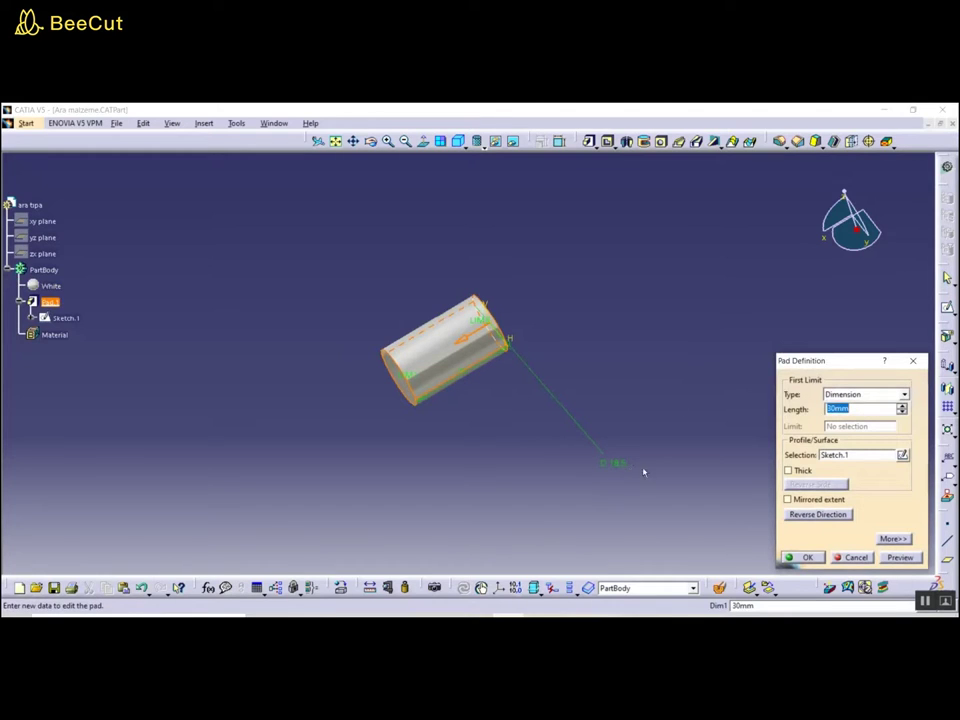
left_click(803, 557)
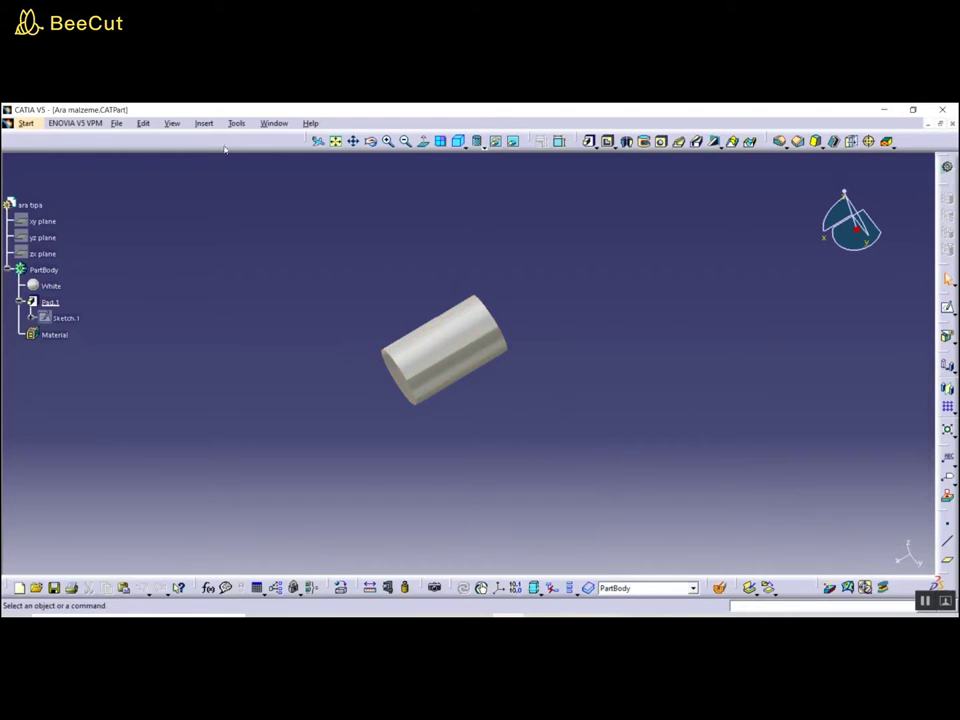
On the tapa stopper part, confirm Pad.1 is 20 mm long and leave it unchanged
left_click(274, 123)
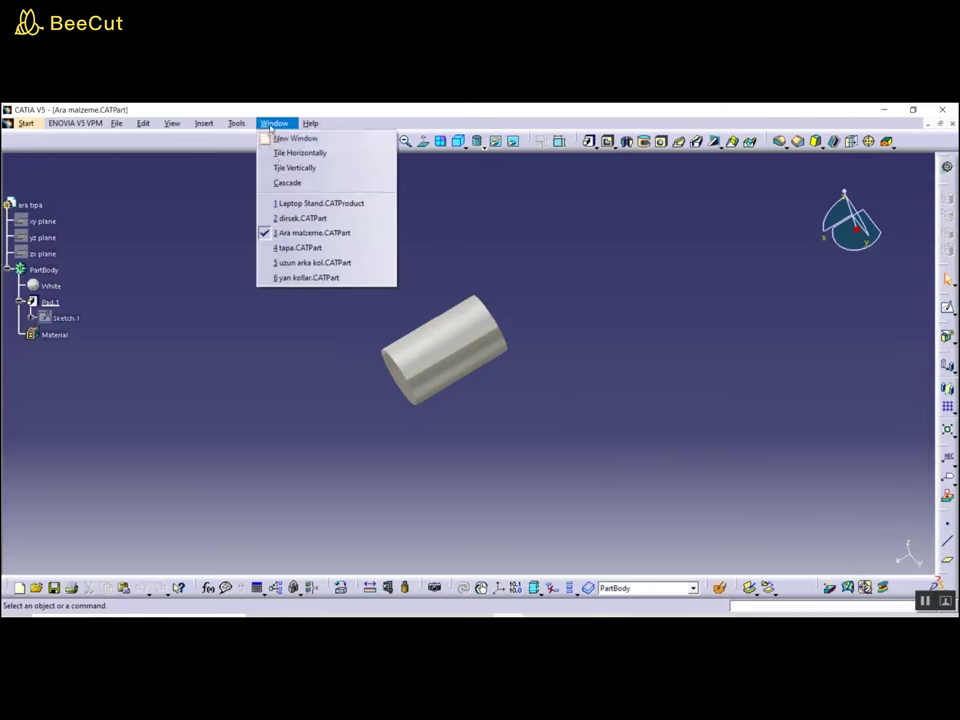
left_click(308, 247)
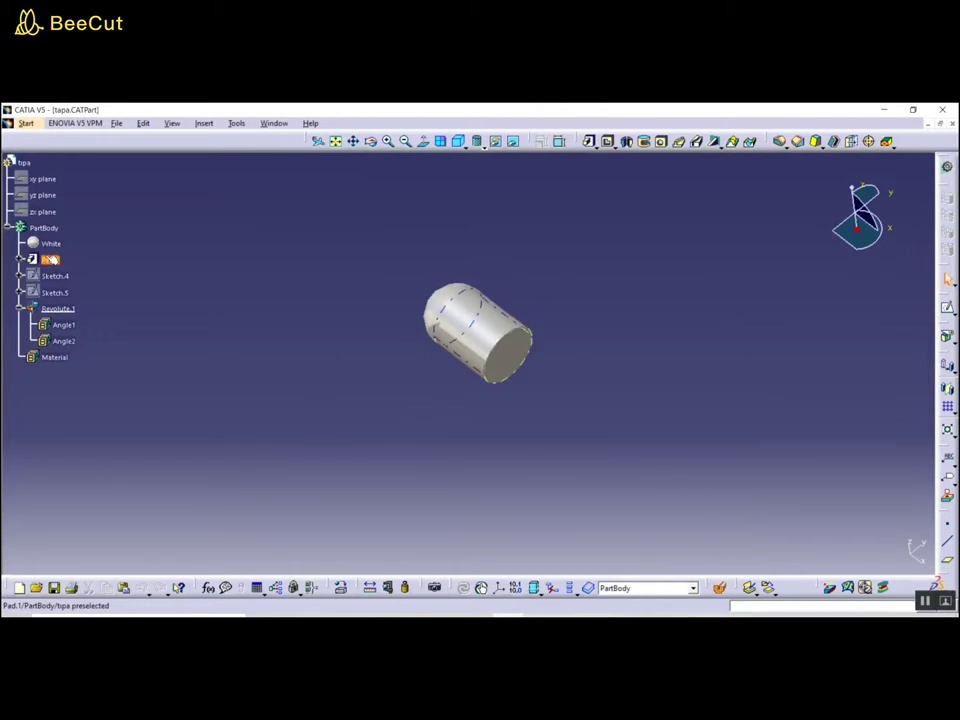
double_click(48, 259)
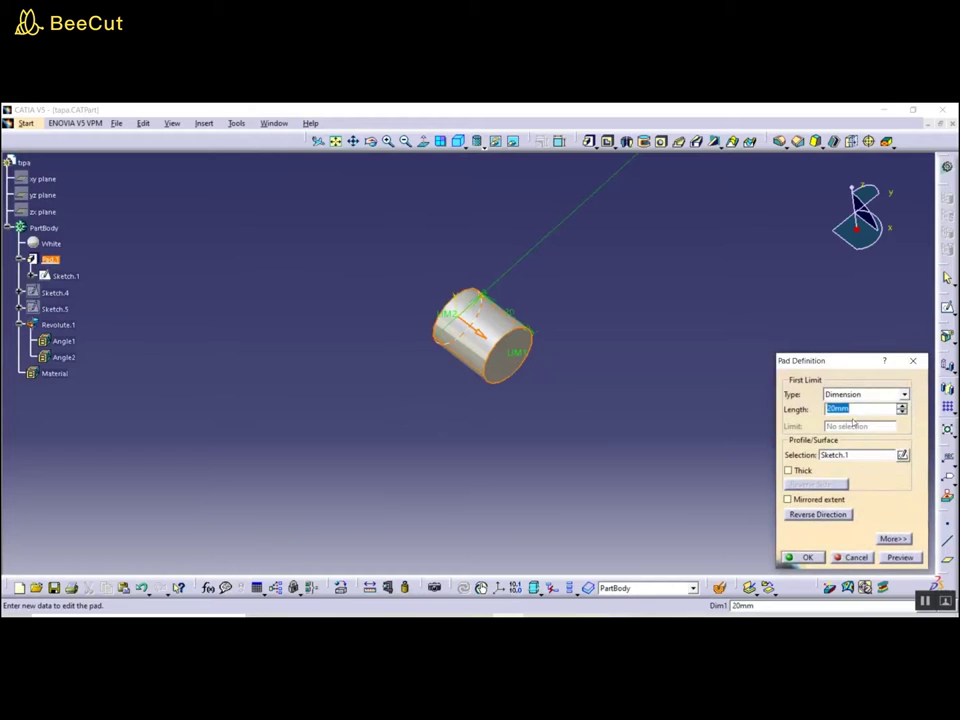
left_click(913, 362)
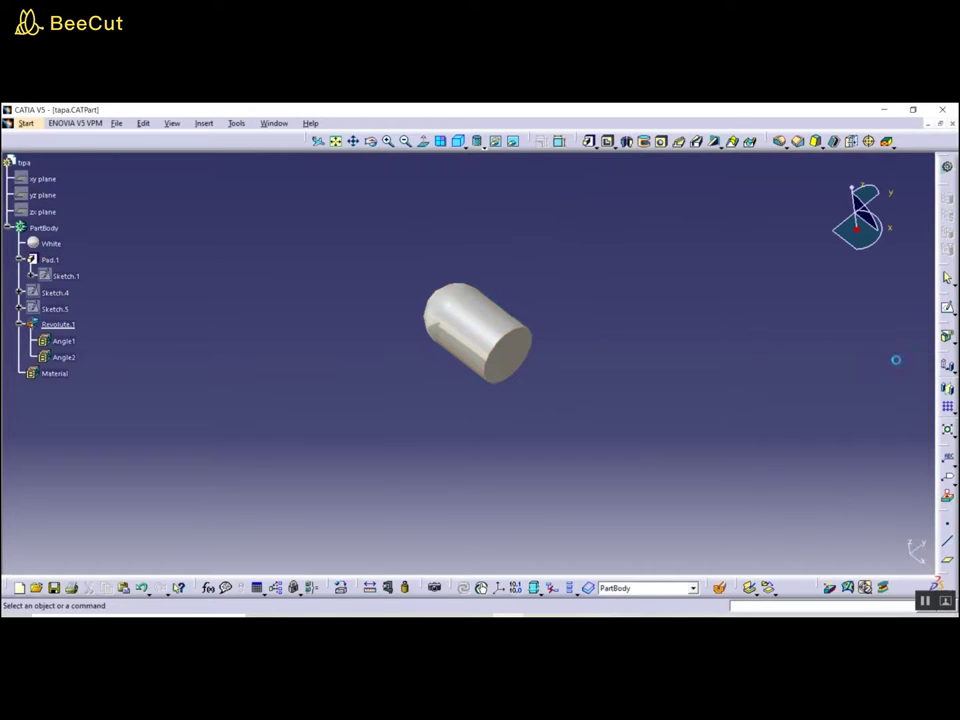
left_click(265, 124)
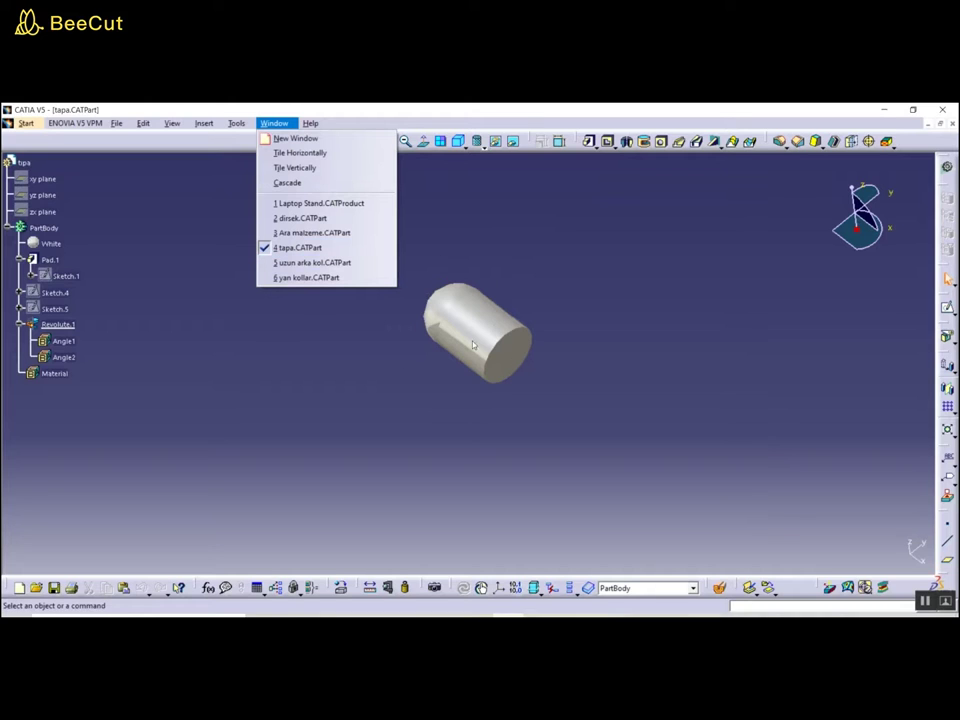
On the uzun arka kol rear tube, confirm Pad.1 is 370 mm long, orbiting to view it
left_click(309, 263)
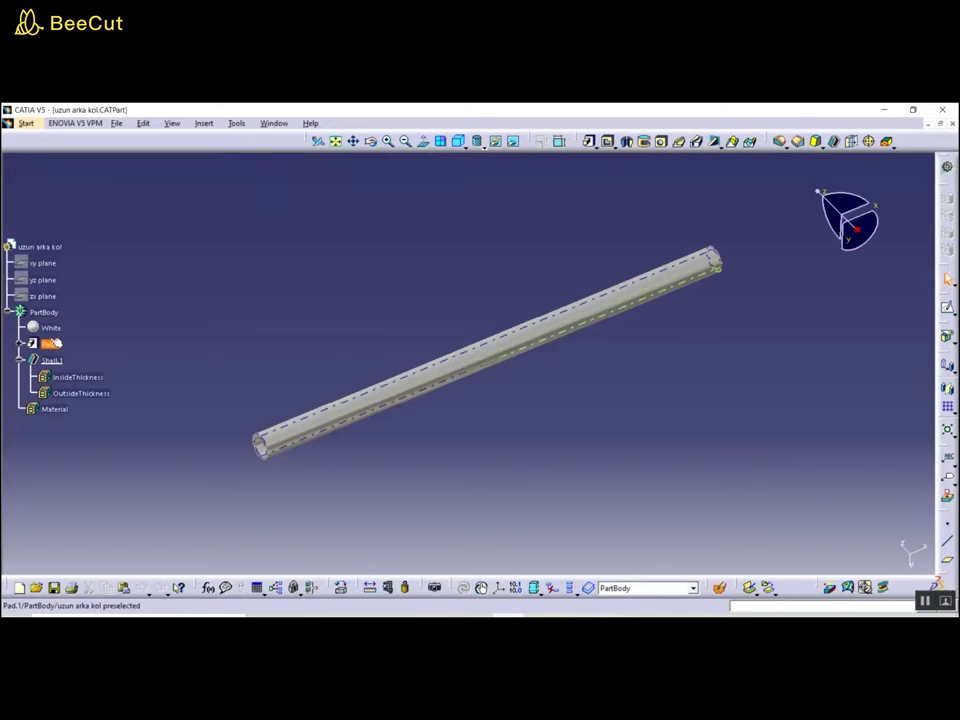
double_click(49, 343)
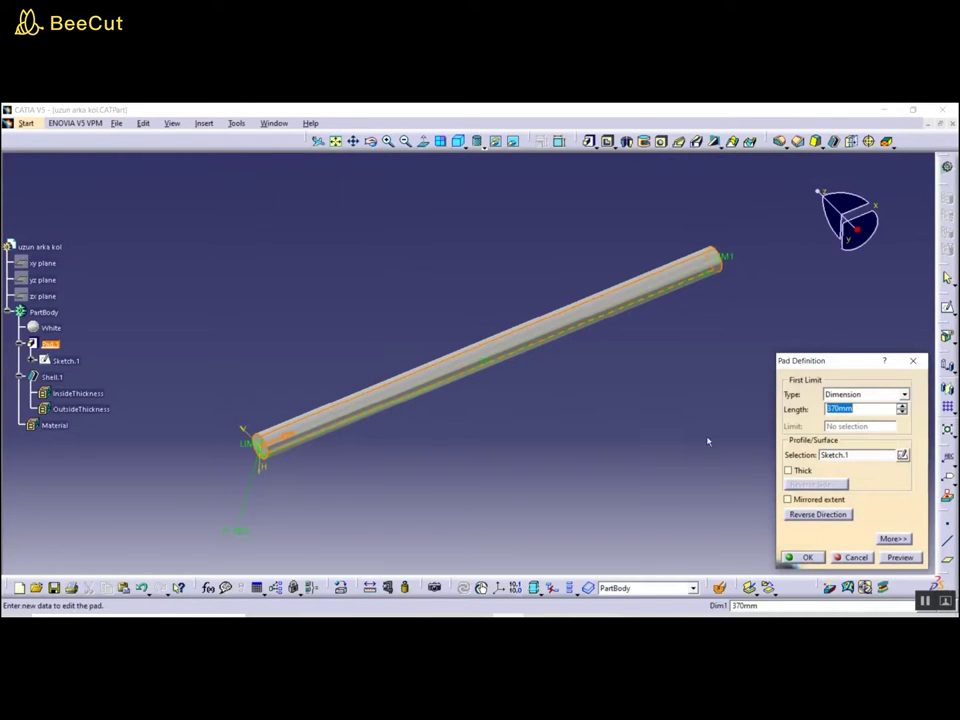
middle_click_drag(489, 424, 527, 421)
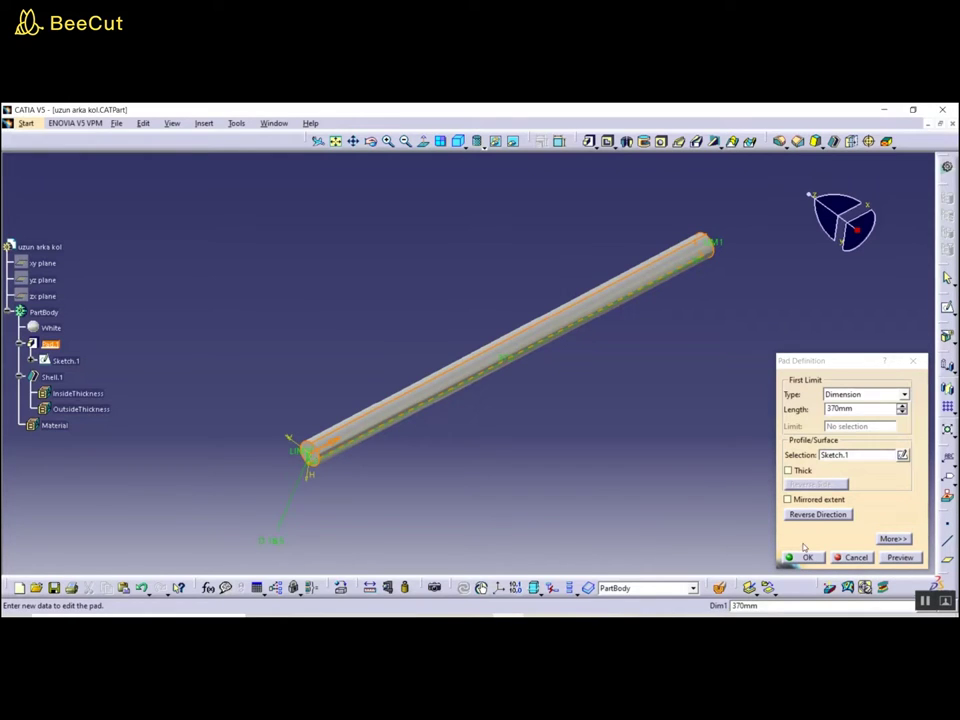
left_click(845, 557)
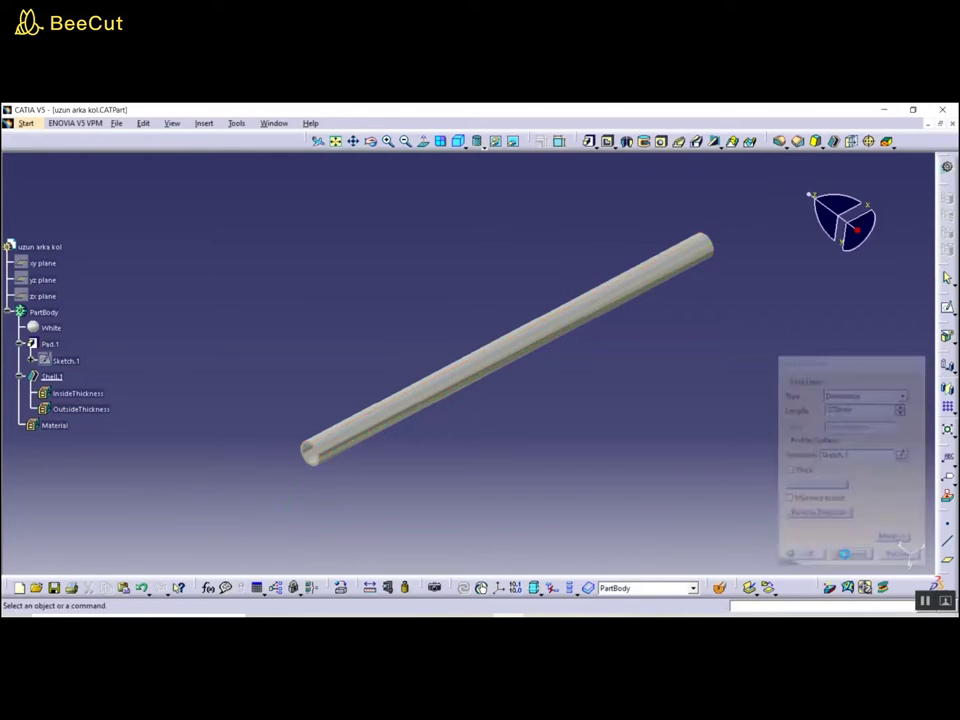
left_click(270, 124)
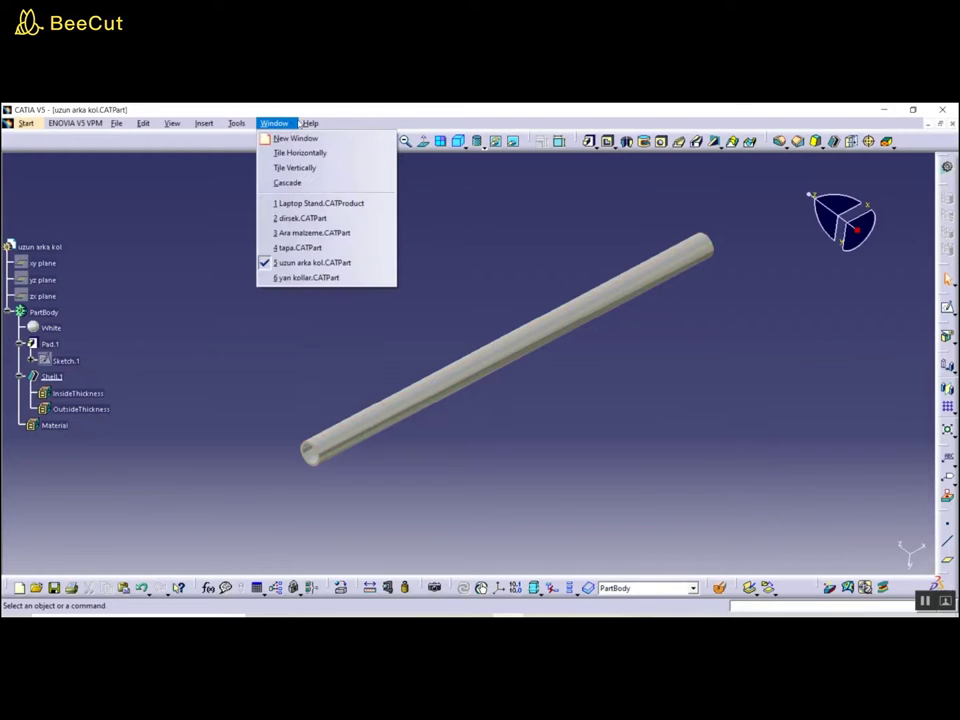
On the yan kollar side tube, confirm Pad.1 is 250 mm long without changing it
left_click(306, 277)
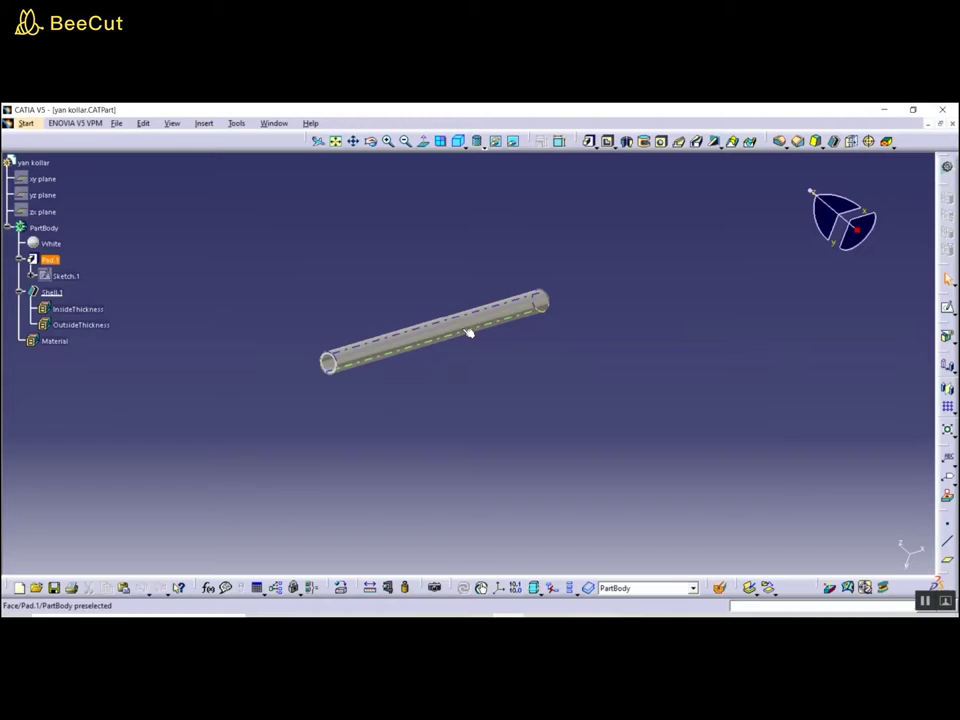
double_click(48, 259)
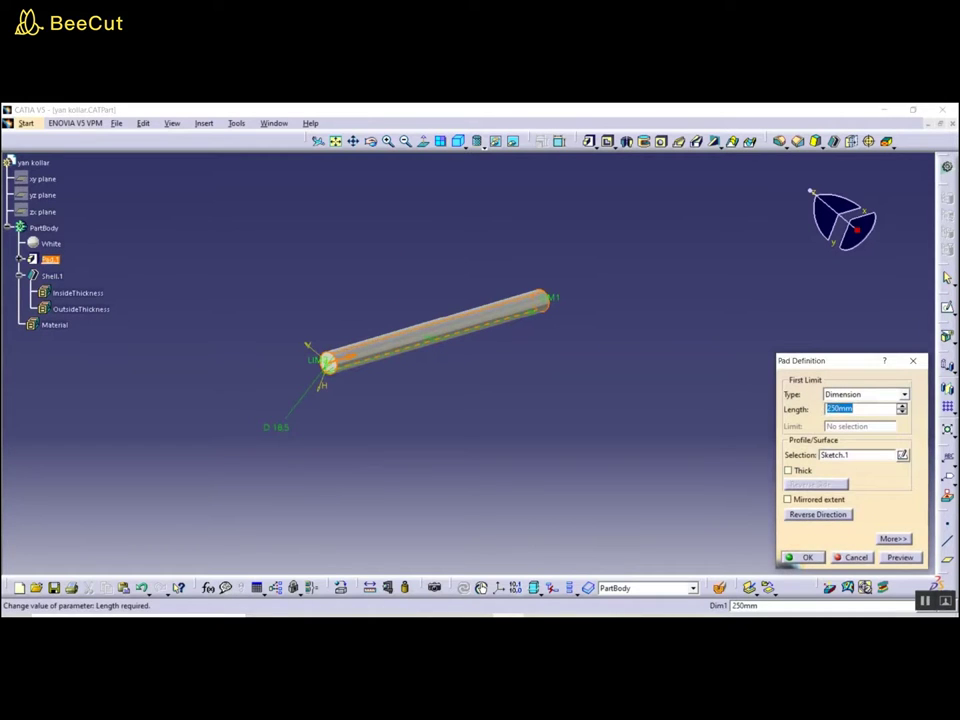
left_click(865, 558)
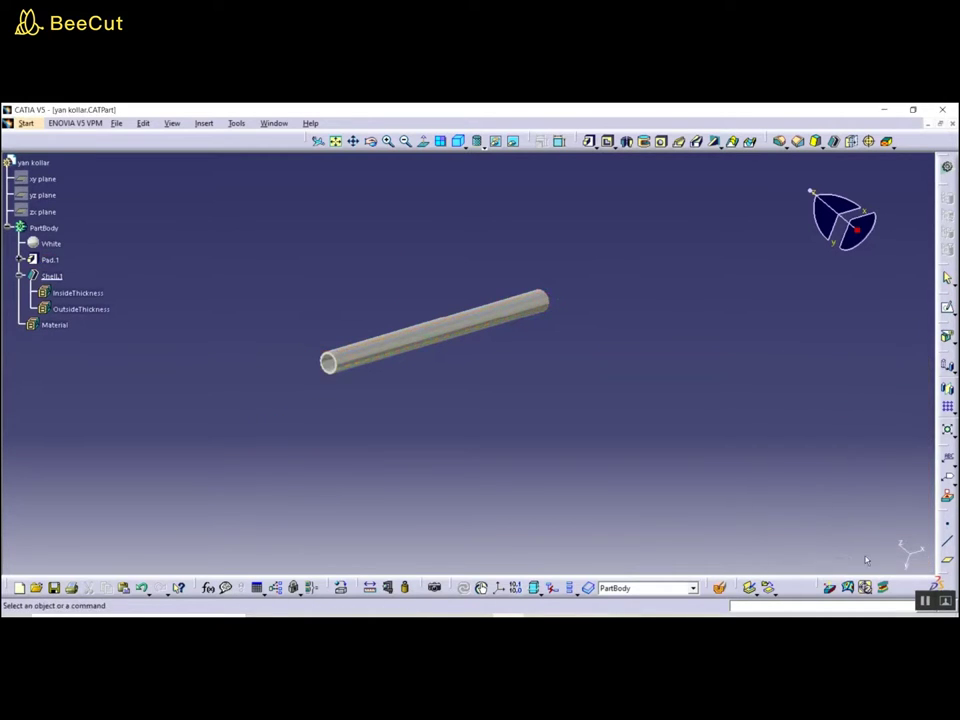
Return to the Laptop Stand assembly and orbit it through several viewing angles
left_click(274, 123)
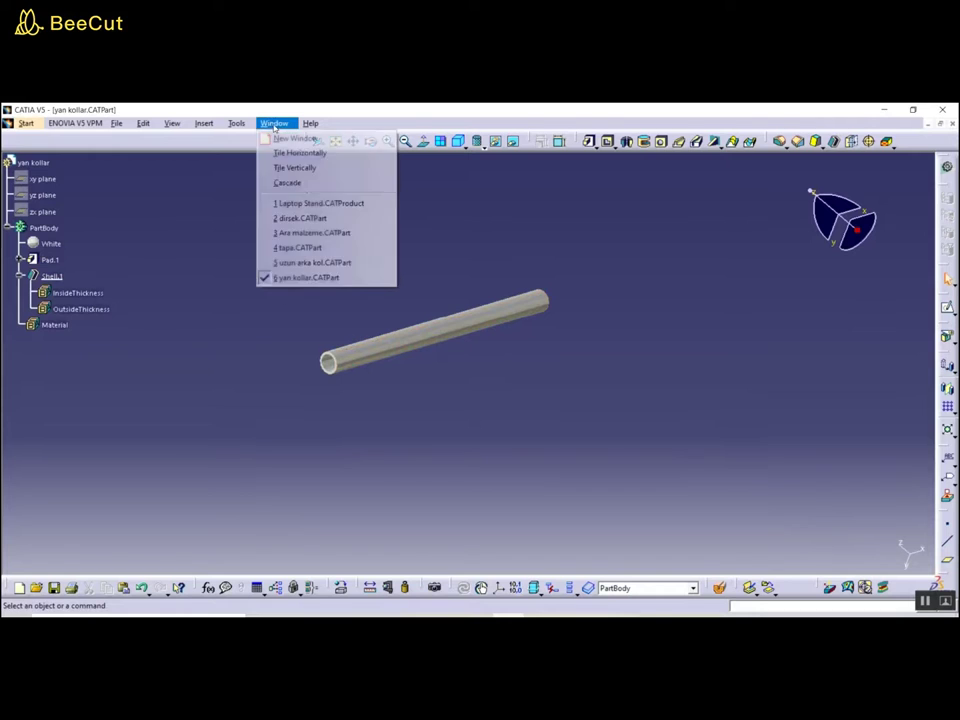
left_click(311, 200)
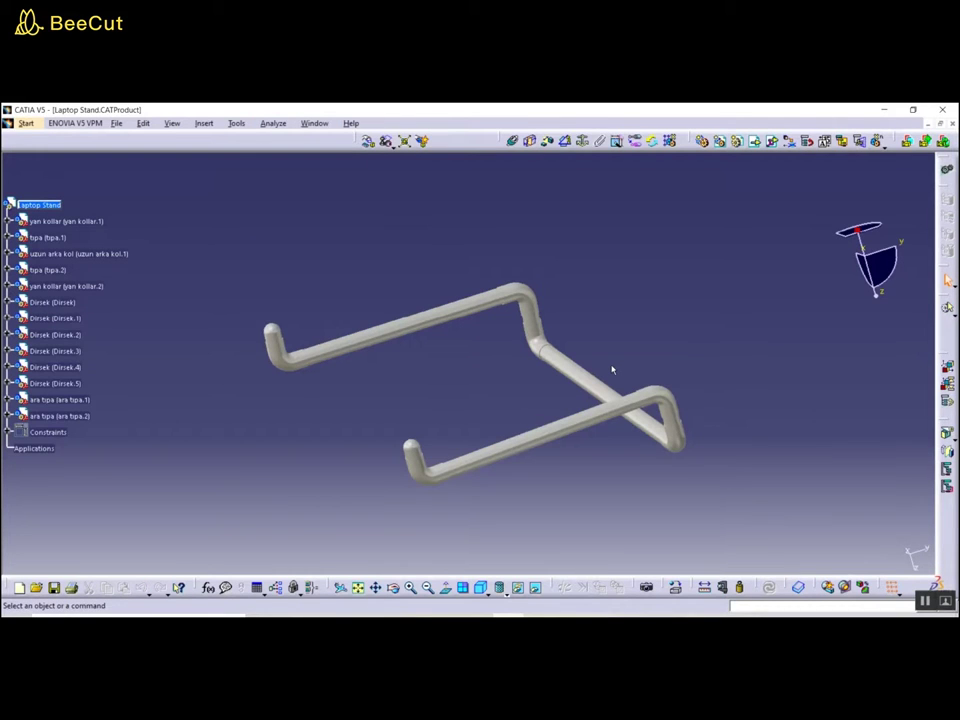
mouse_move(390, 369)
middle_mouse_down()
mouse_move(416, 403)
mouse_move(467, 407)
mouse_move(476, 392)
mouse_move(405, 386)
mouse_move(358, 396)
mouse_move(559, 375)
mouse_move(349, 420)
mouse_move(231, 379)
mouse_move(745, 391)
mouse_move(720, 484)
mouse_move(456, 471)
mouse_move(467, 491)
mouse_move(505, 487)
mouse_move(375, 388)
mouse_move(167, 266)
middle_mouse_up()
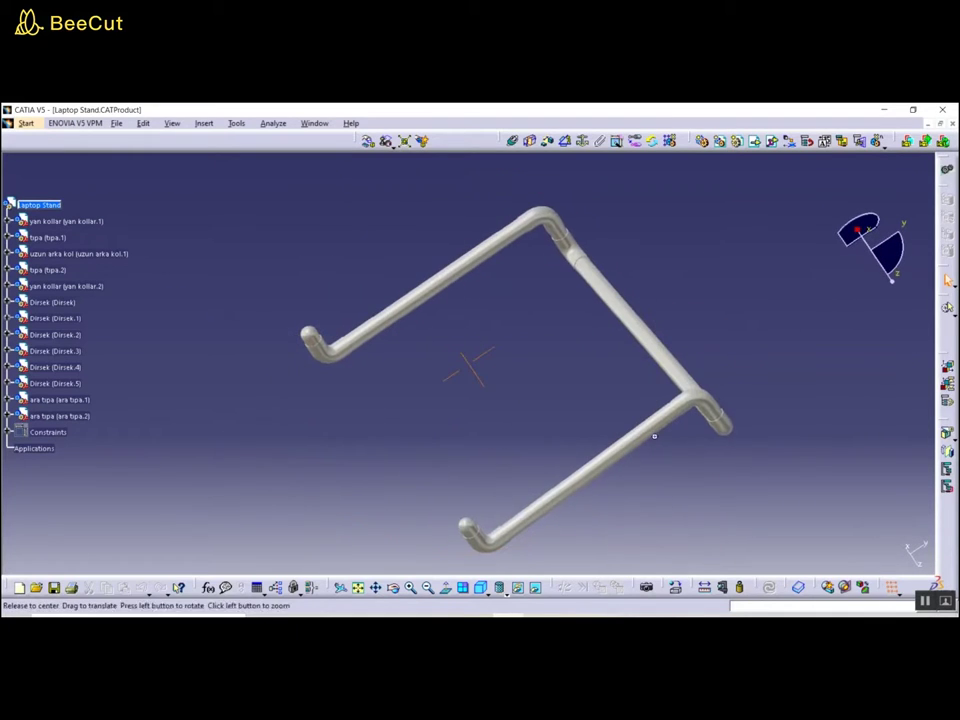
middle_click_drag(654, 435, 635, 460)
mouse_move(504, 431)
middle_mouse_down()
mouse_move(499, 364)
mouse_move(715, 380)
middle_mouse_up()
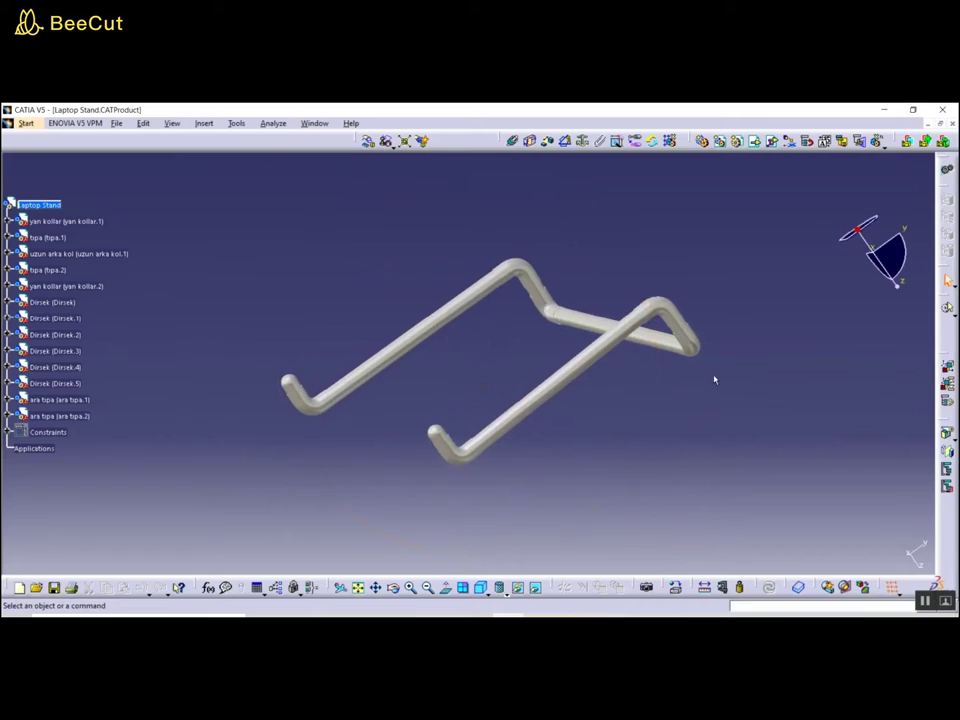